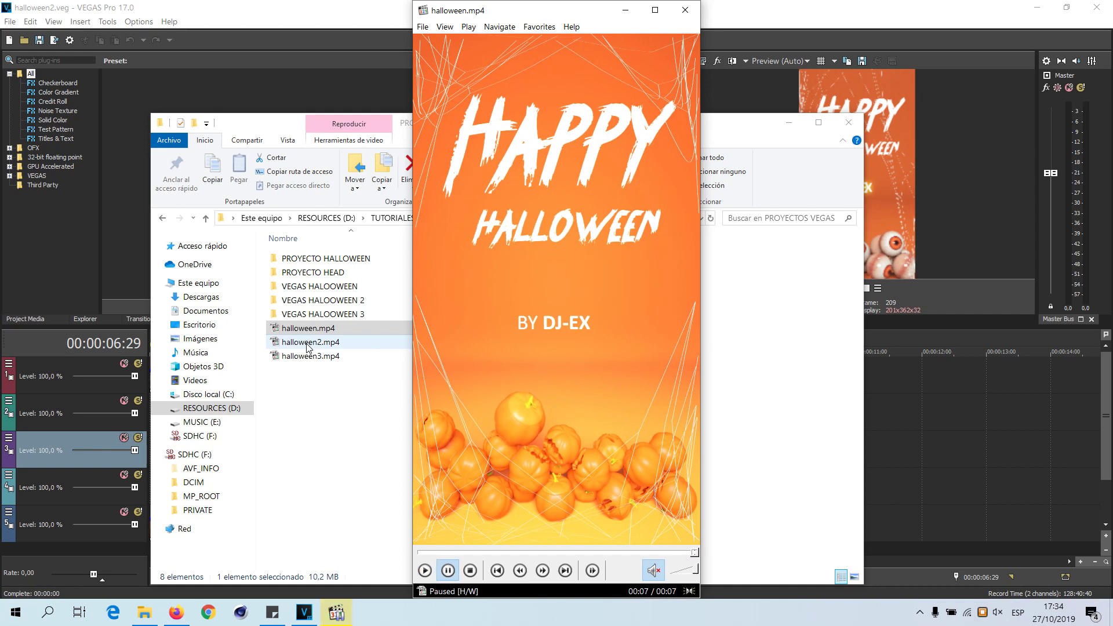
Play the rendered videos halloween2.mp4 and halloween3.mp4 from the PROYECTOS VEGAS folder.
{"action": "double_click", "coordinate": [308, 342]}
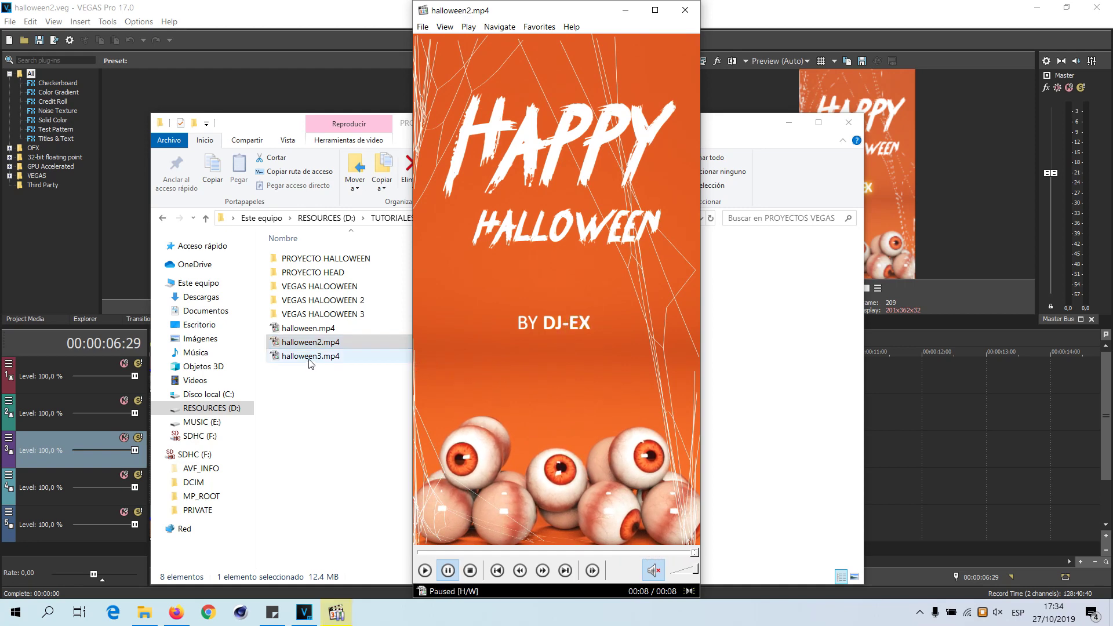
{"action": "double_click", "coordinate": [310, 359]}
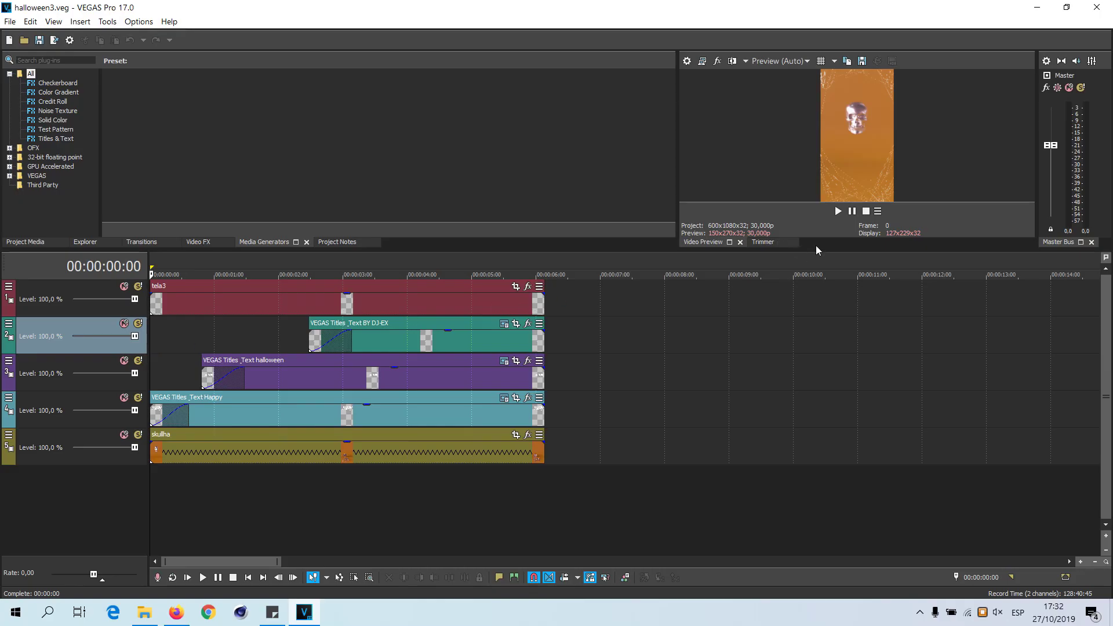
Enlarge the video preview area above the timeline and play back the halloween3 project.
{"action": "left_click_drag", "start_coordinate": [808, 249], "coordinate": [794, 336]}
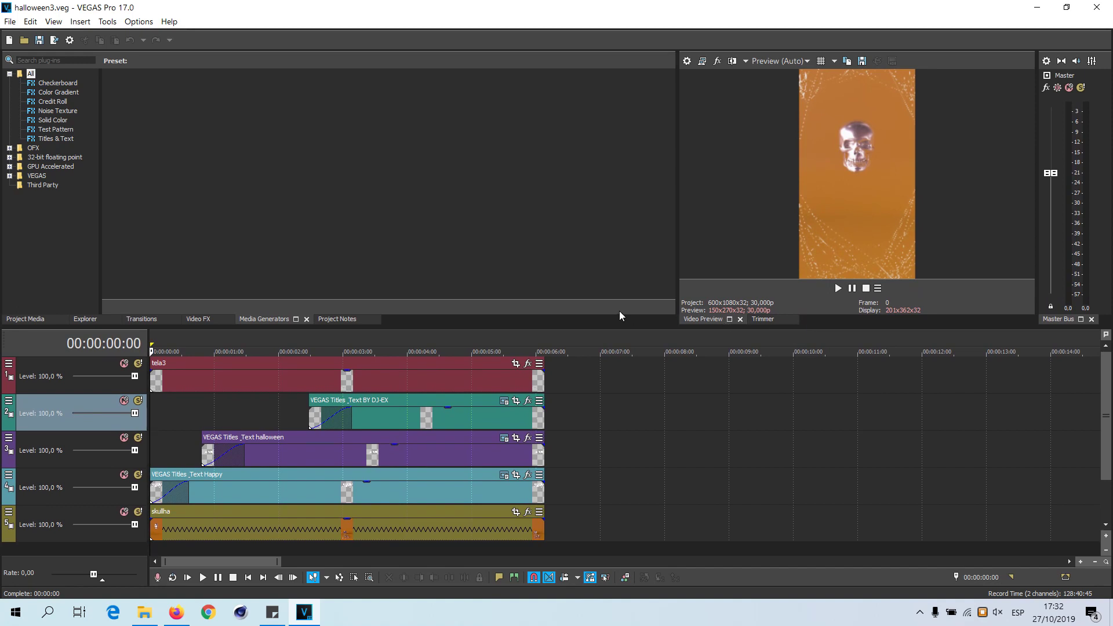
{"action": "key", "text": "space"}
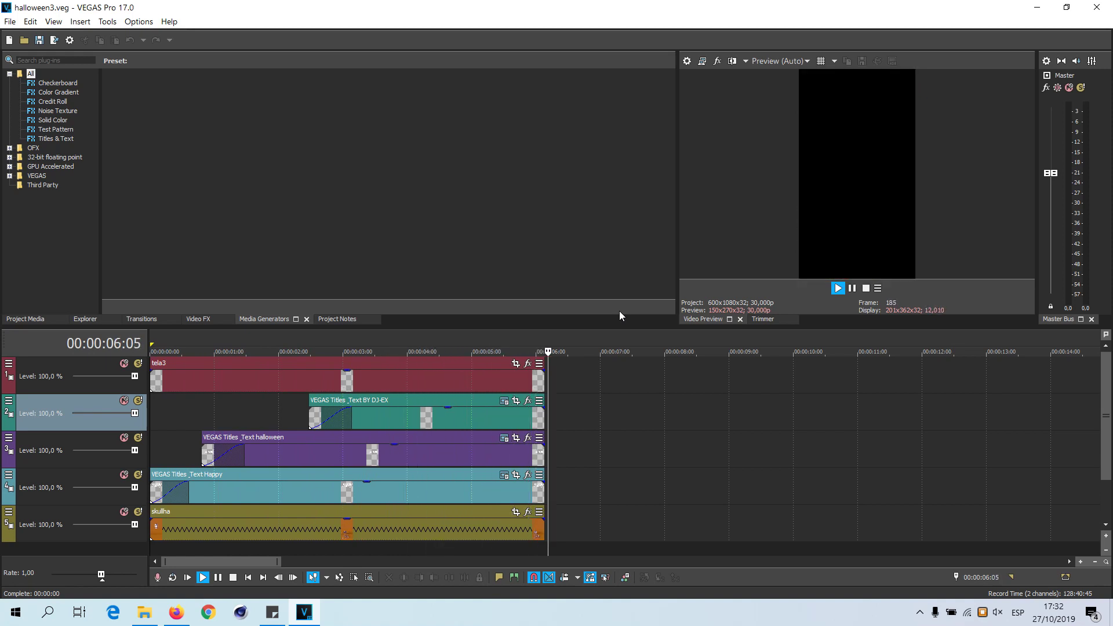
{"action": "key", "text": "space"}
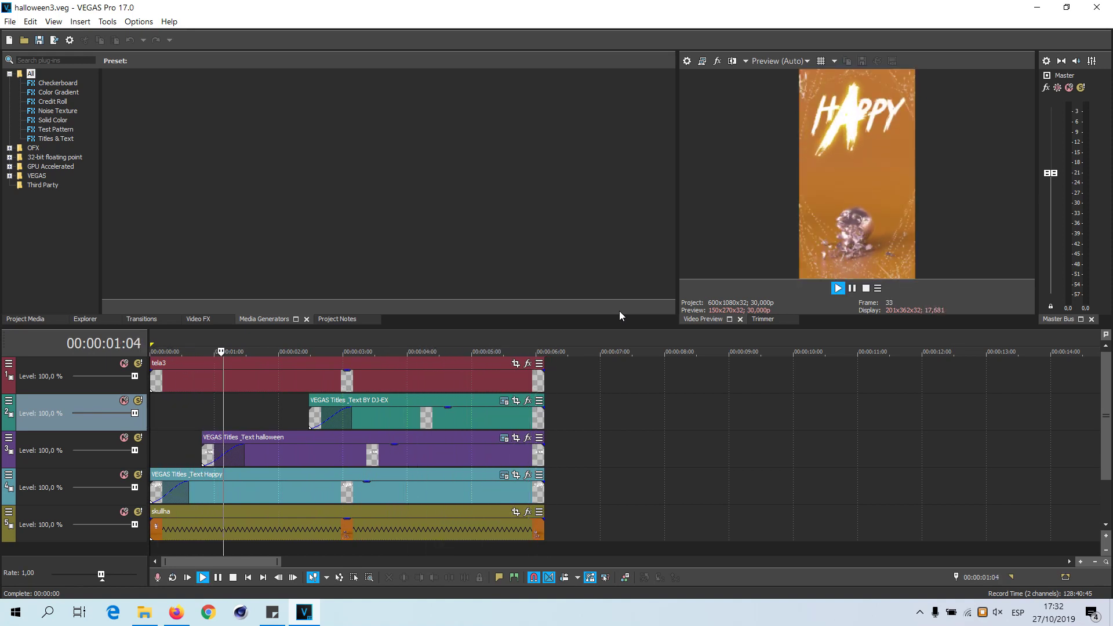
{"action": "key", "text": "space"}
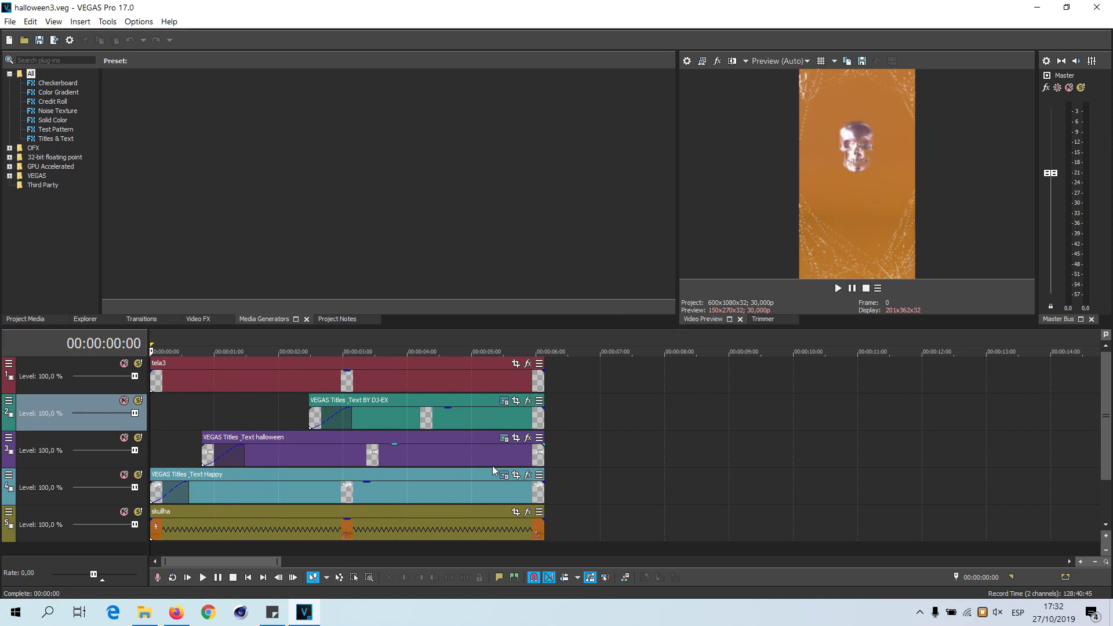
Inspect the editable text in the generated media settings of the Happy title event, leaving it as it is.
{"action": "left_click", "coordinate": [504, 476]}
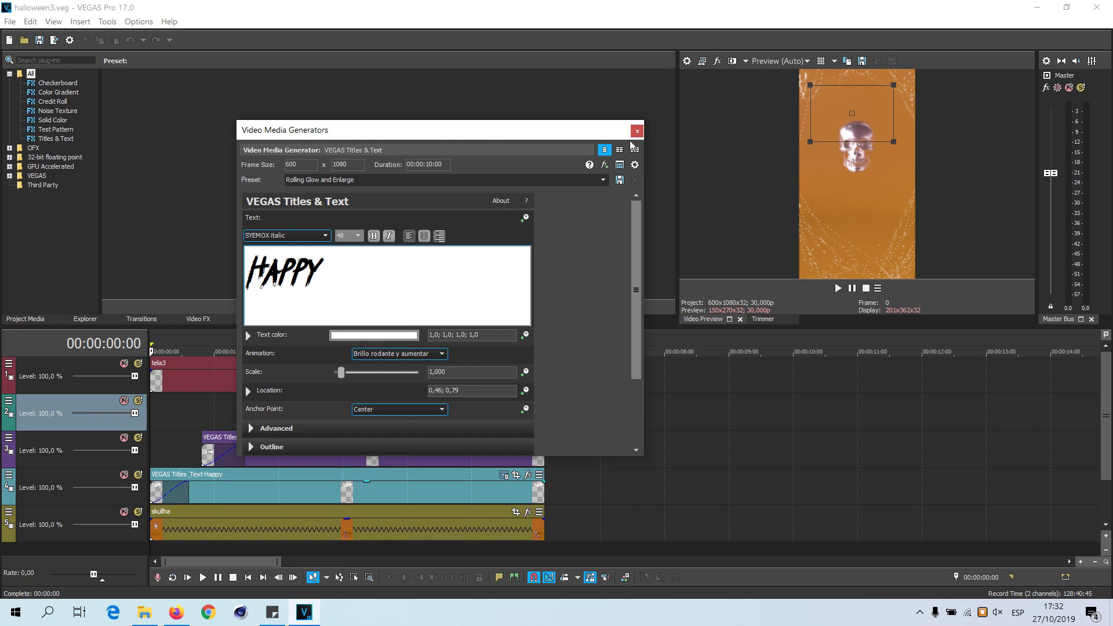
{"action": "double_click", "coordinate": [382, 275]}
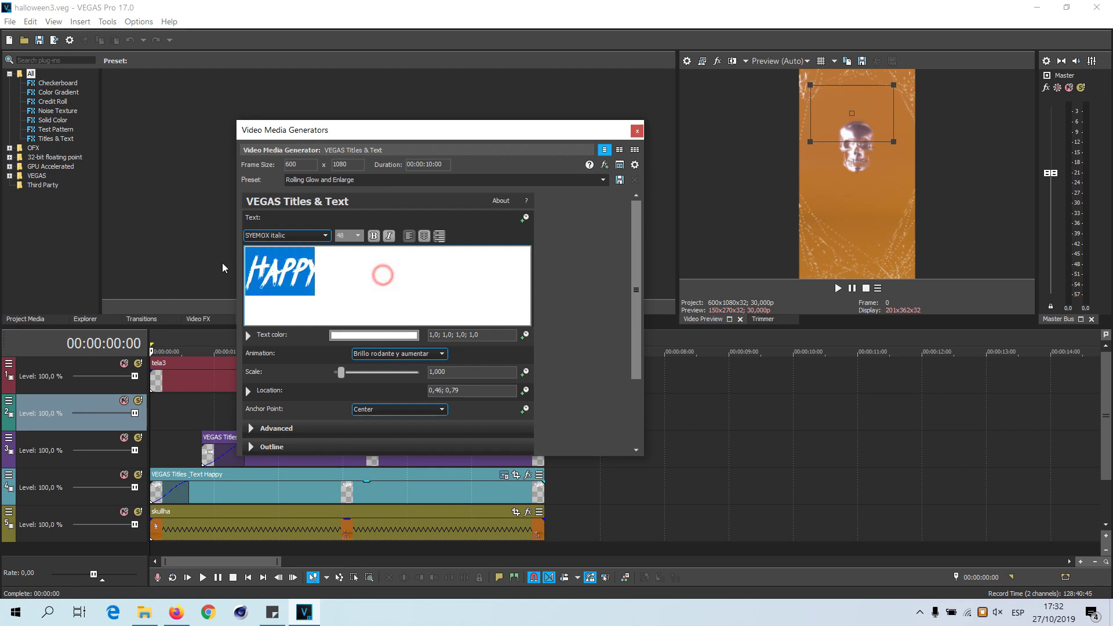
{"action": "left_click", "coordinate": [637, 131]}
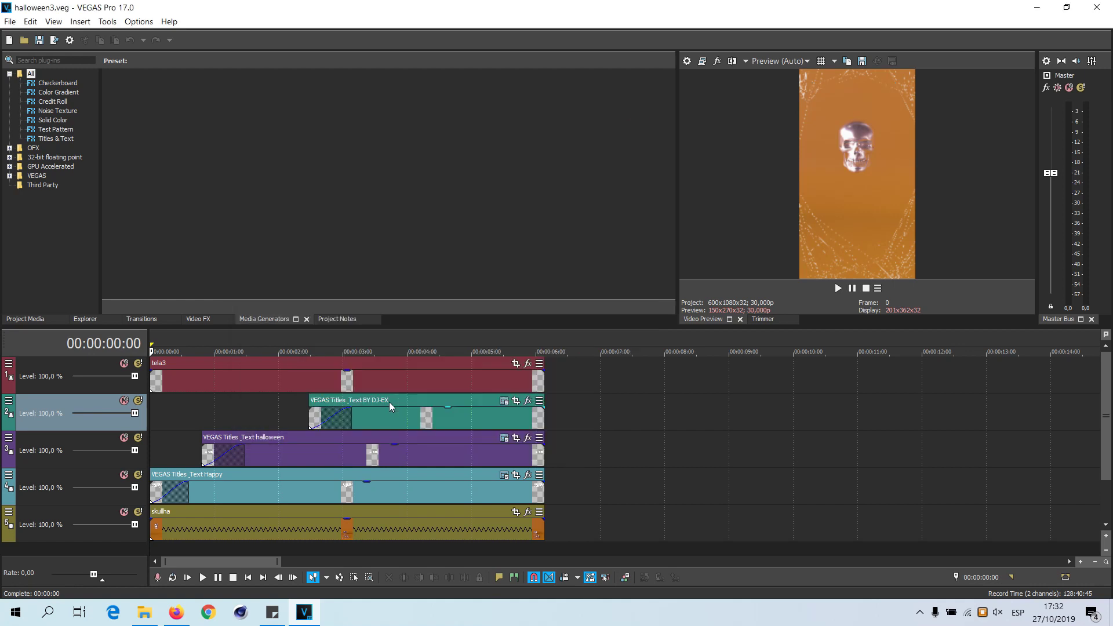
Review the byline title's editable text in its generated media settings on the second track.
{"action": "left_click", "coordinate": [436, 455]}
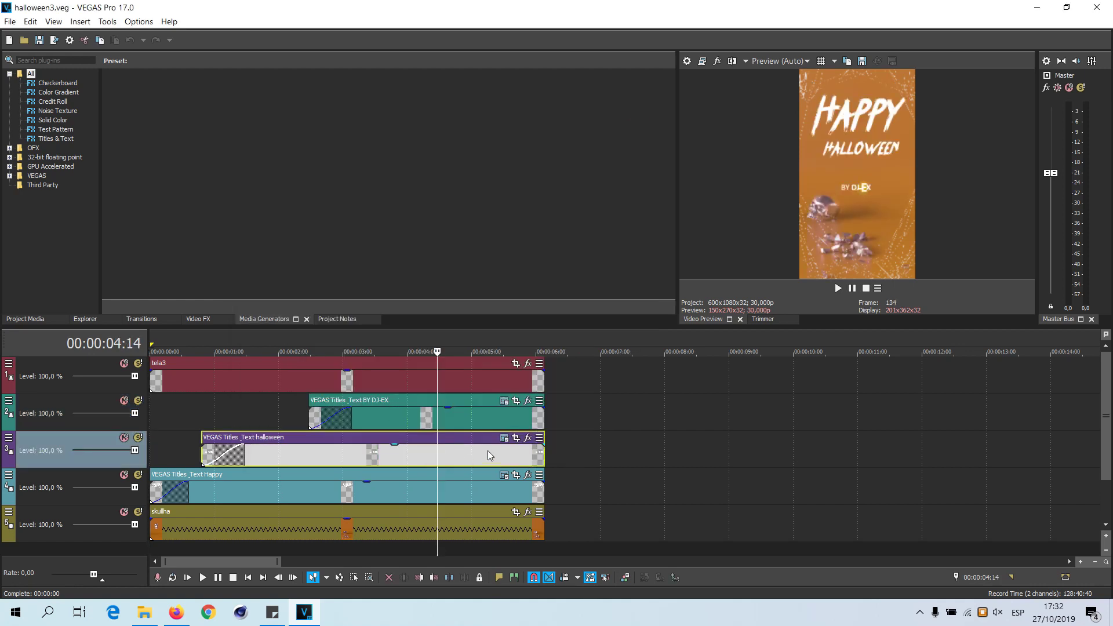
{"action": "left_click", "coordinate": [504, 399]}
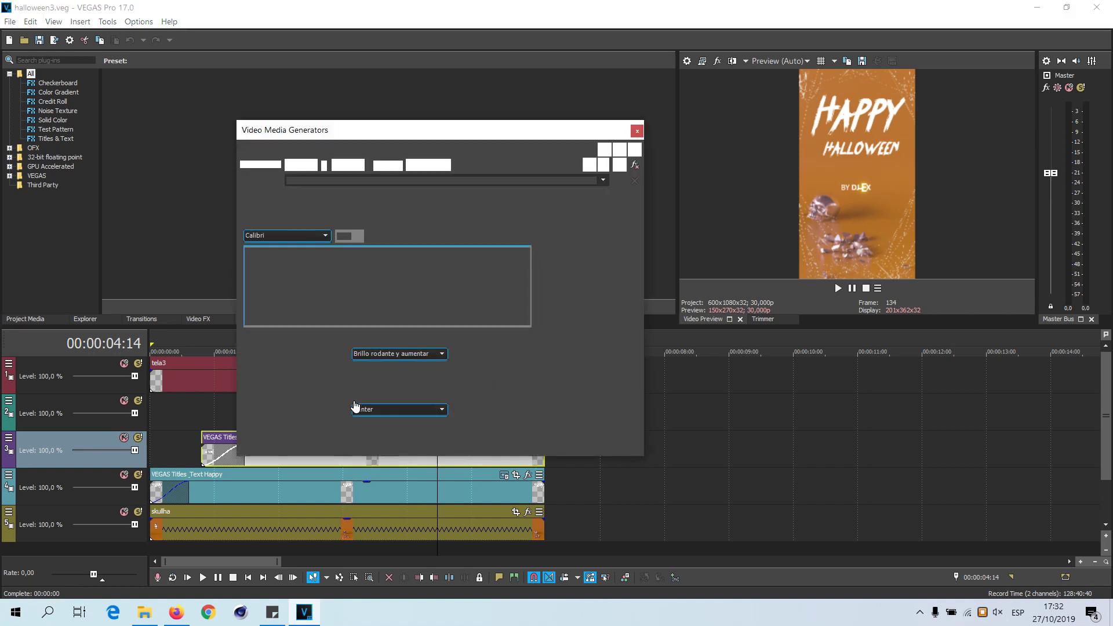
{"action": "triple_click", "coordinate": [412, 281]}
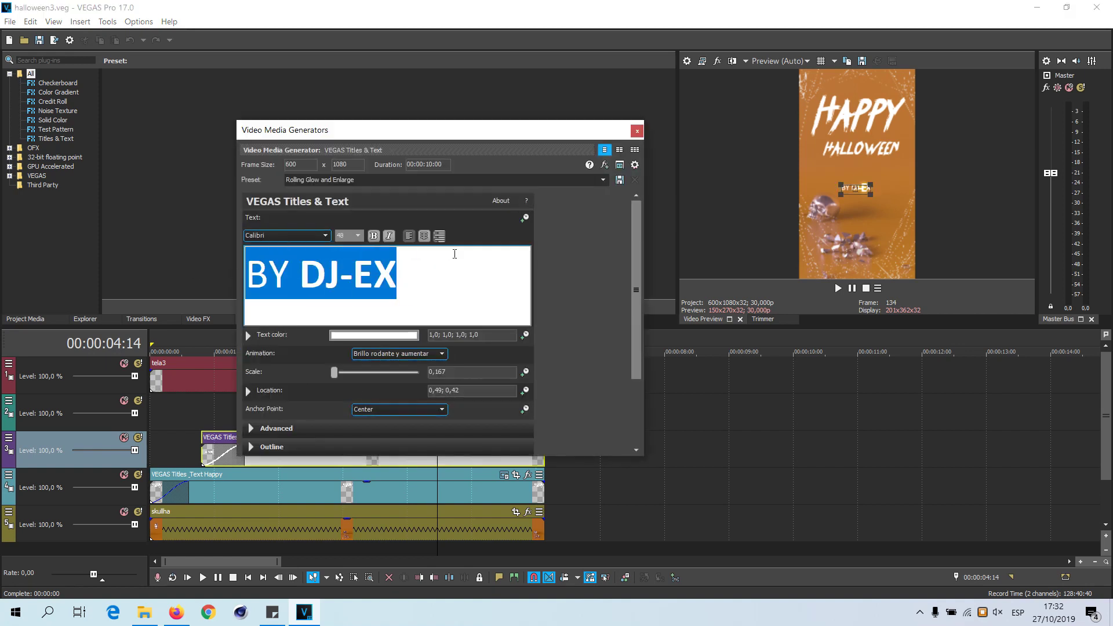
{"action": "left_click", "coordinate": [637, 132]}
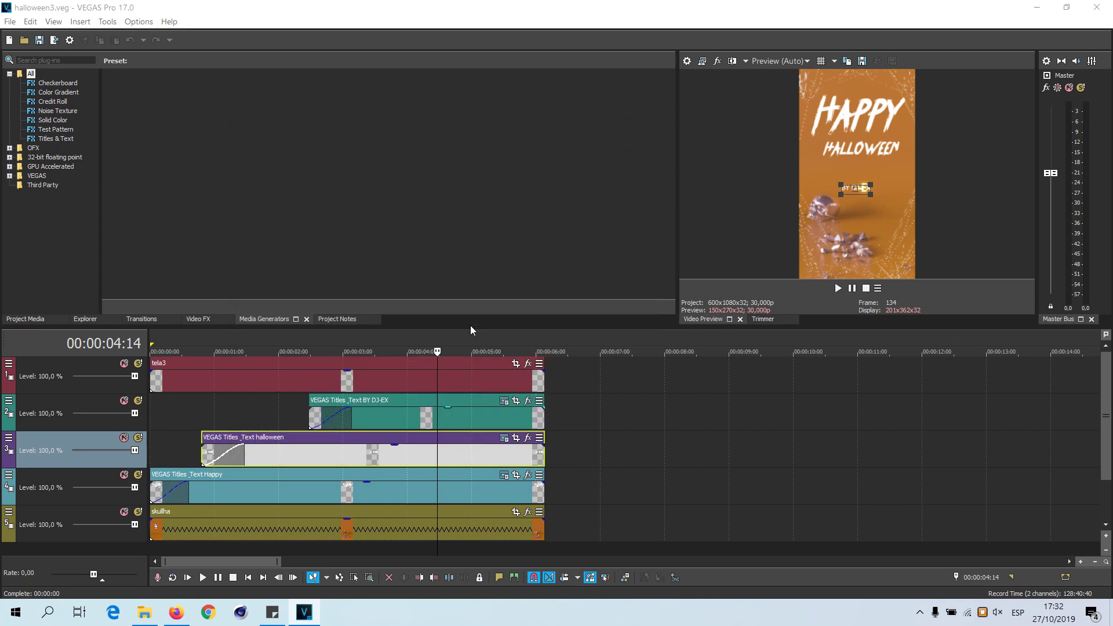
Check the HALLOWEEN title's editable text in its generated media settings on the third track.
{"action": "left_click", "coordinate": [467, 380]}
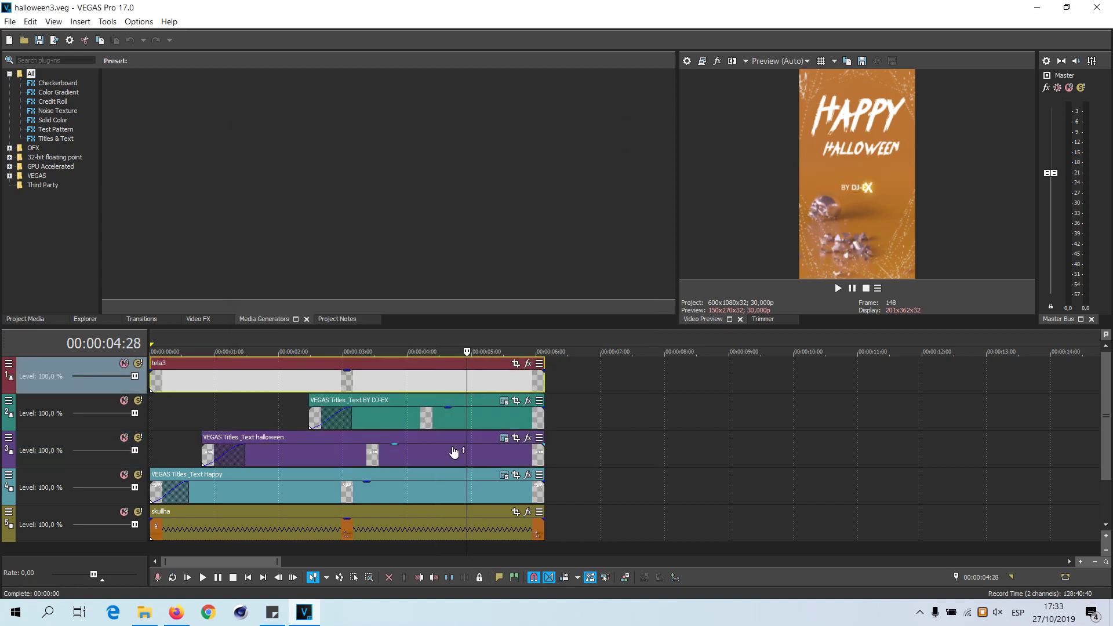
{"action": "left_click", "coordinate": [449, 494]}
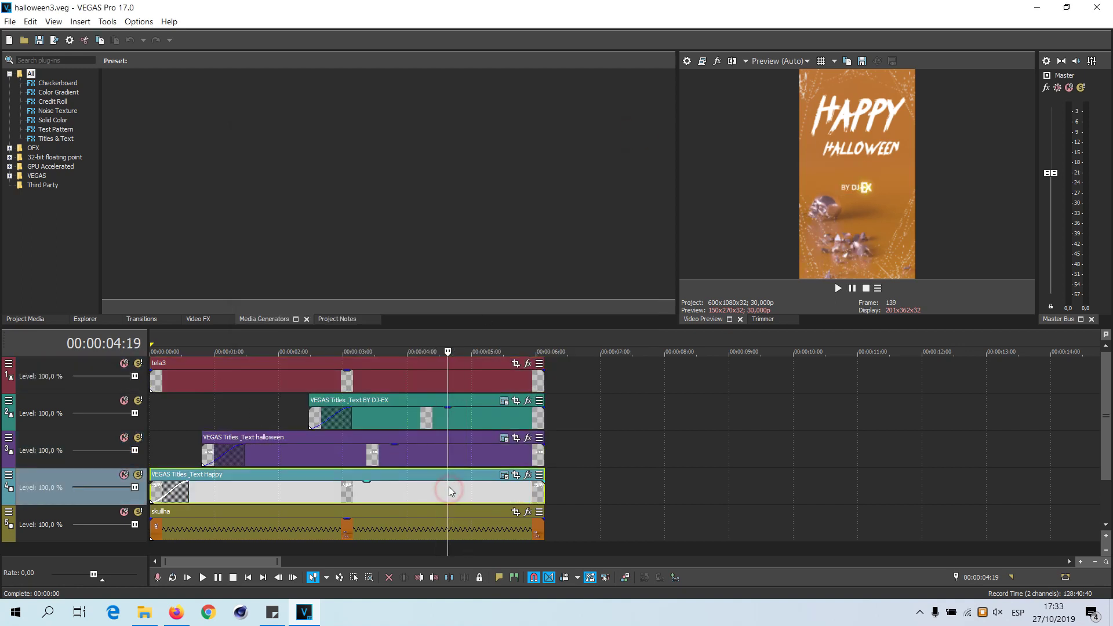
{"action": "left_click", "coordinate": [461, 459]}
{"action": "left_click", "coordinate": [504, 438]}
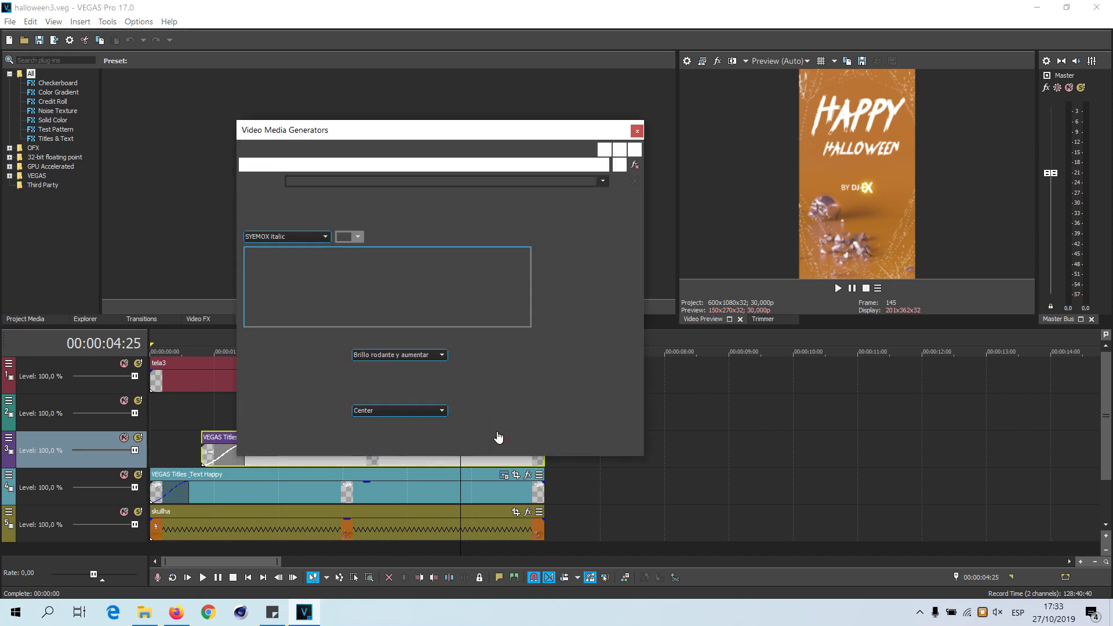
{"action": "double_click", "coordinate": [416, 271]}
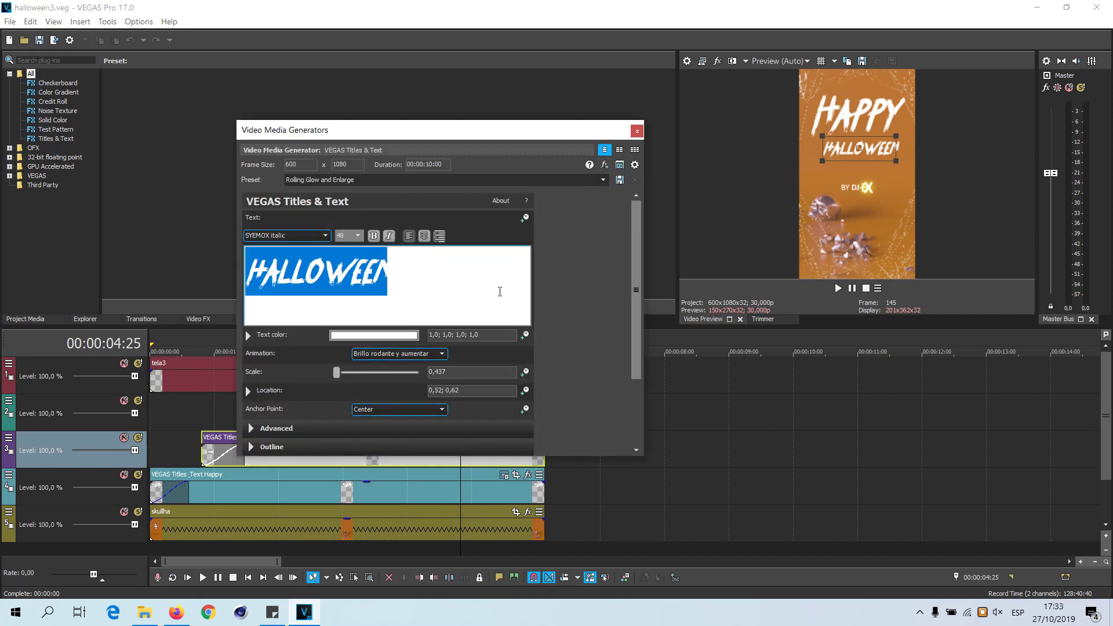
{"action": "left_click", "coordinate": [636, 132]}
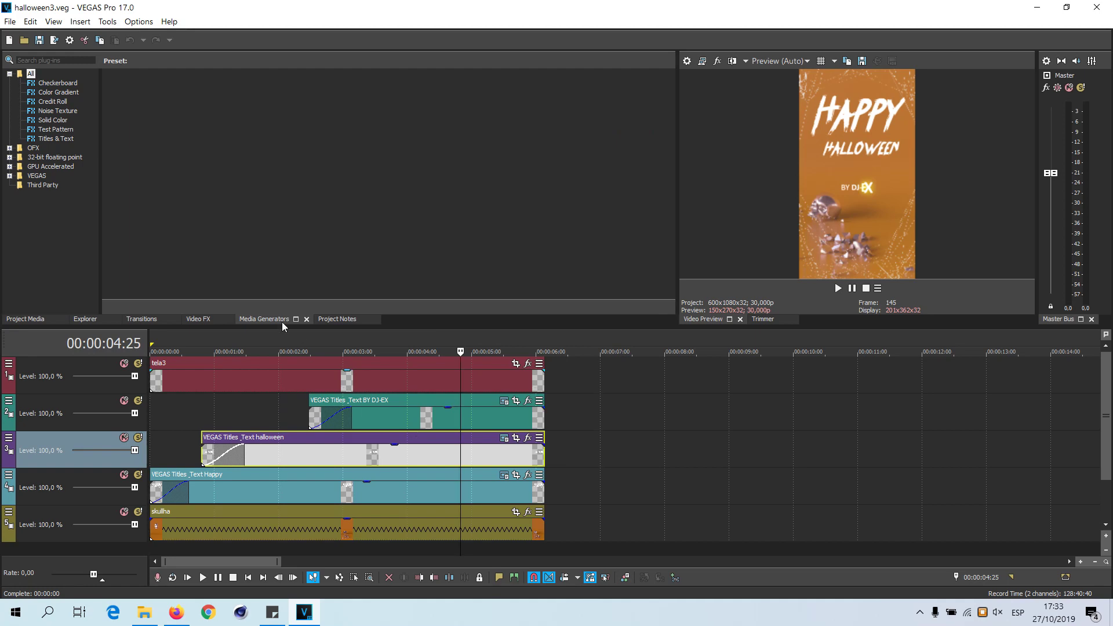
Open the recent project halloween.veg from the PROYECTO HALLOWEEN folder and preview its pumpkin animation.
{"action": "left_click", "coordinate": [11, 22]}
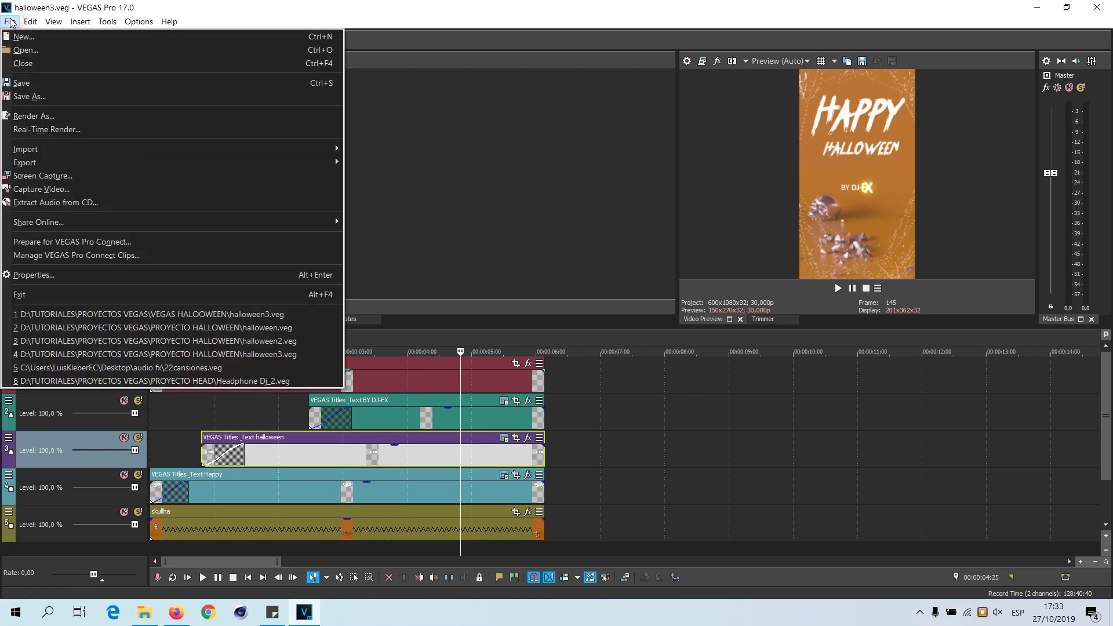
{"action": "left_click", "coordinate": [226, 327]}
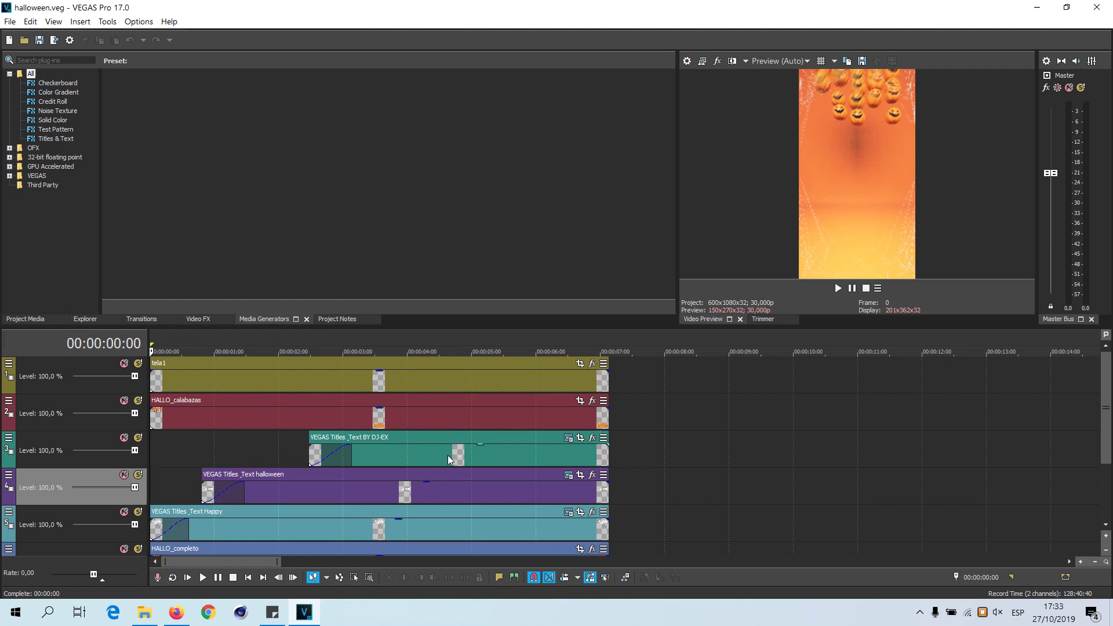
{"action": "left_click", "coordinate": [447, 452]}
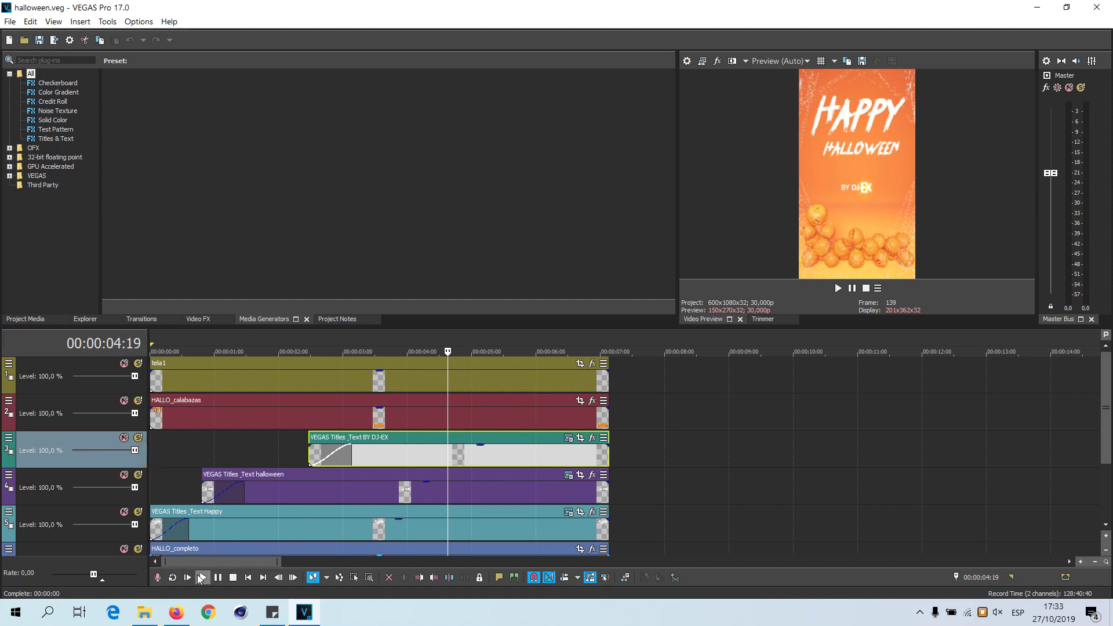
{"action": "left_click", "coordinate": [153, 470]}
{"action": "key", "text": "space"}
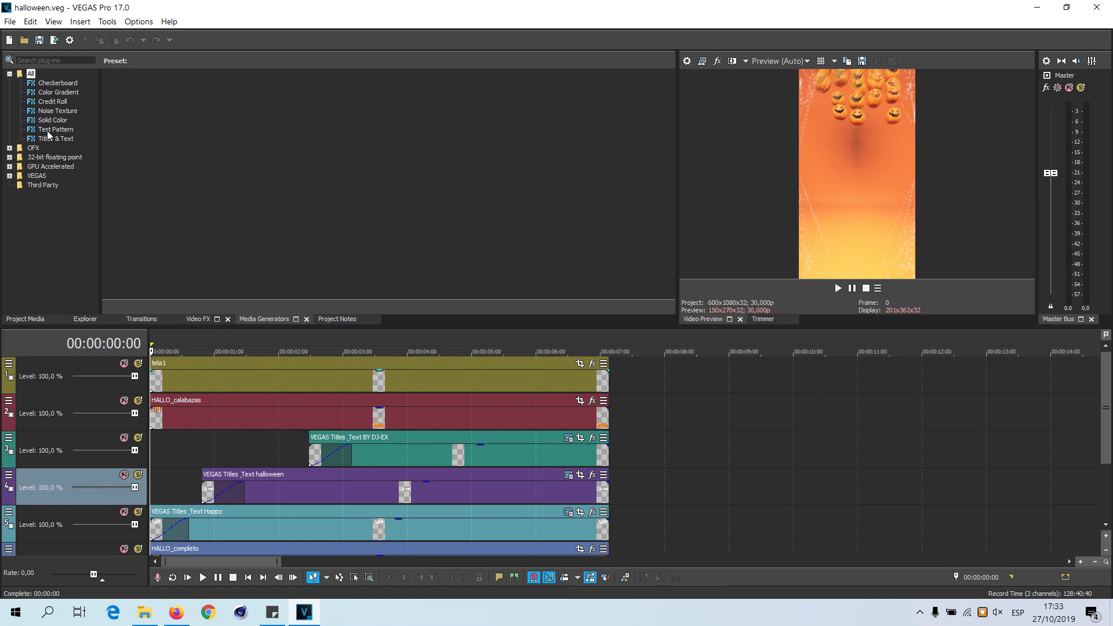
Open the recent project halloween2.veg and play back its eyeball animation with the titles.
{"action": "left_click", "coordinate": [10, 21]}
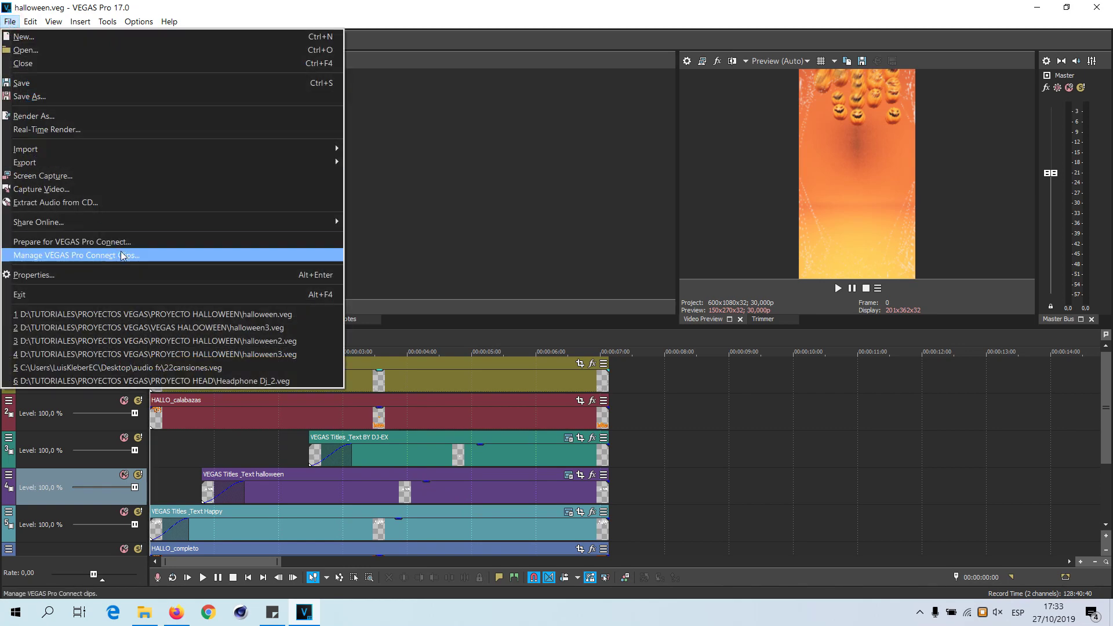
{"action": "left_click", "coordinate": [195, 342]}
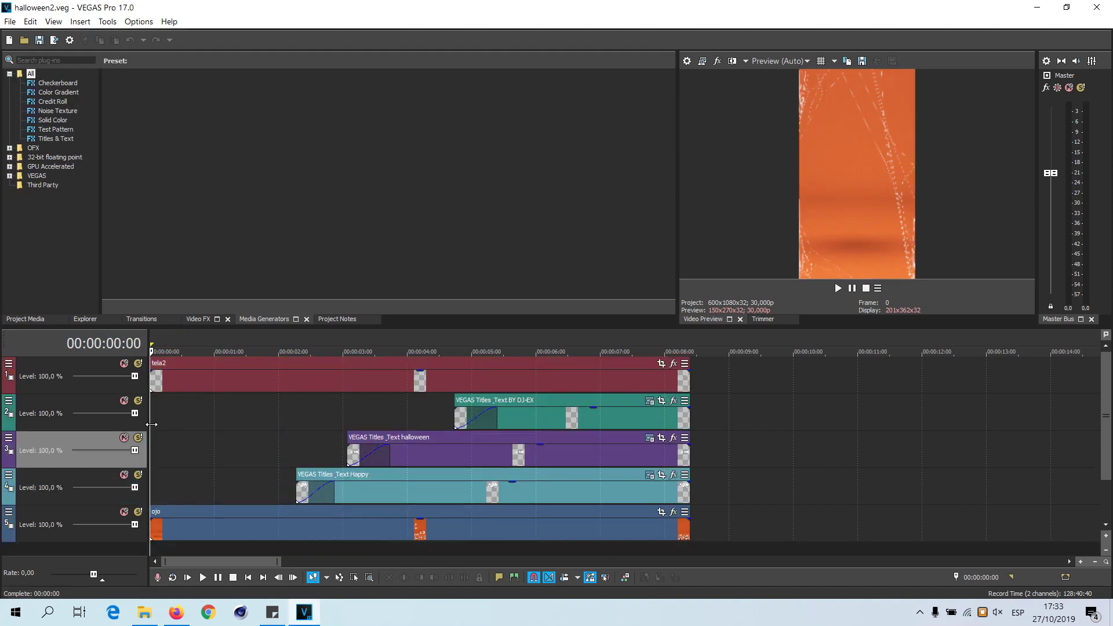
{"action": "key", "text": "space"}
{"action": "left_click", "coordinate": [597, 458]}
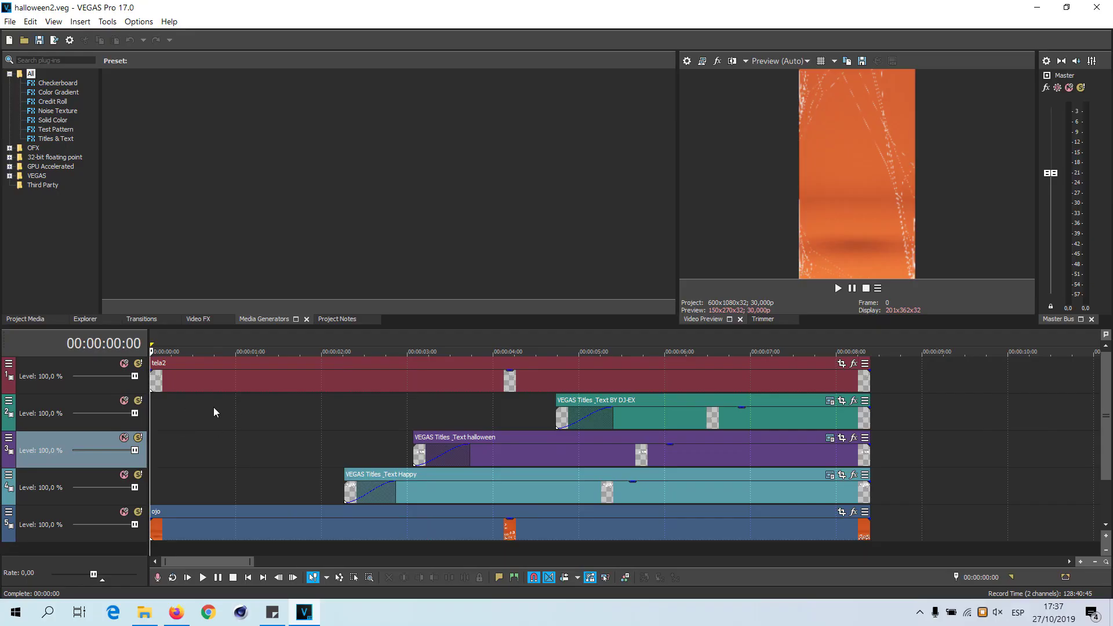
{"action": "key", "text": "space"}
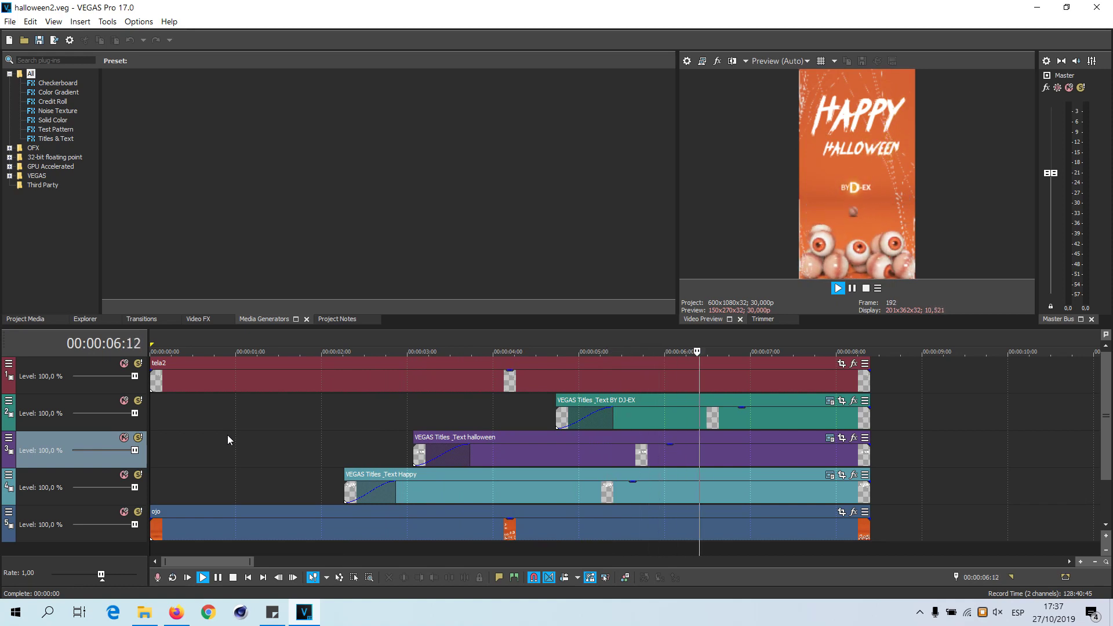
{"action": "key", "text": "space"}
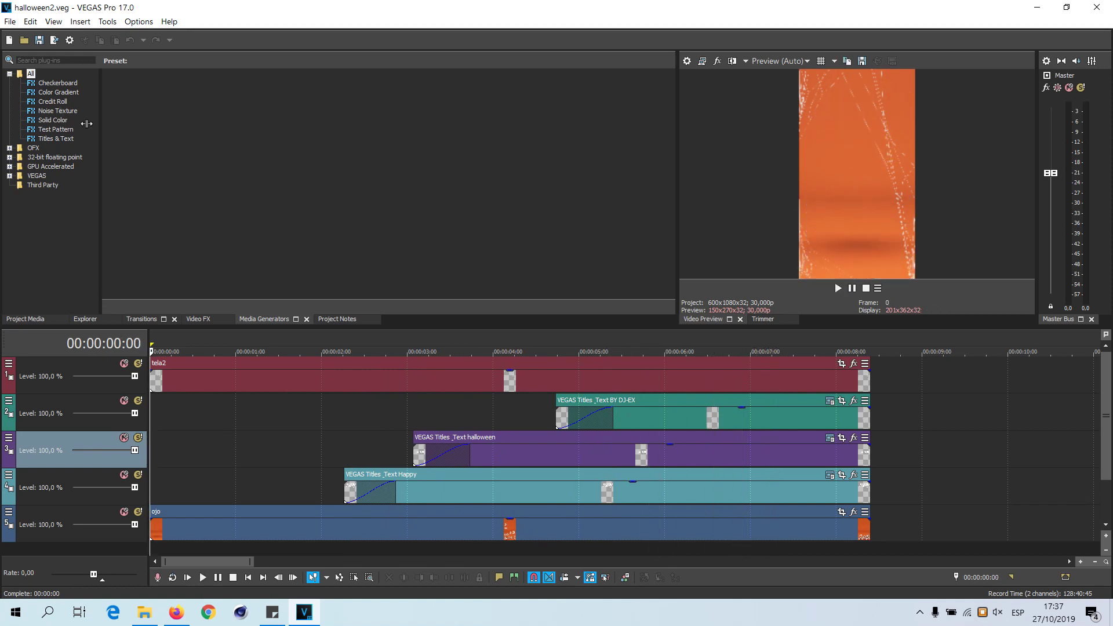
Set up a render in MAGIX AVC/AAC MP4 format with the Internet HD 1080p 29.97 fps template.
{"action": "left_click", "coordinate": [54, 40]}
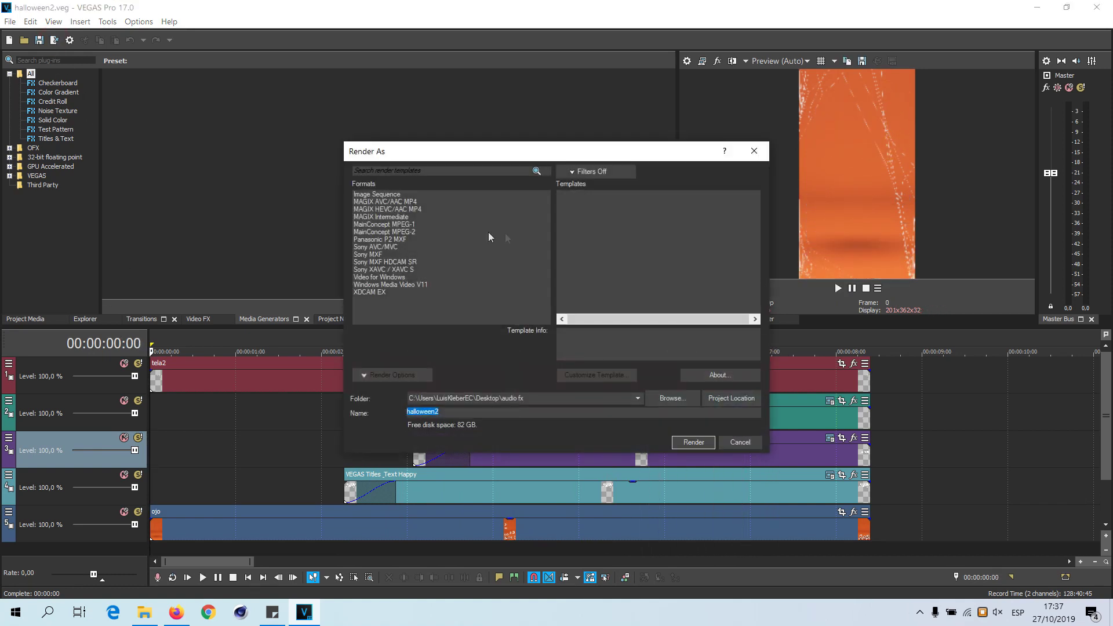
{"action": "left_click", "coordinate": [392, 201]}
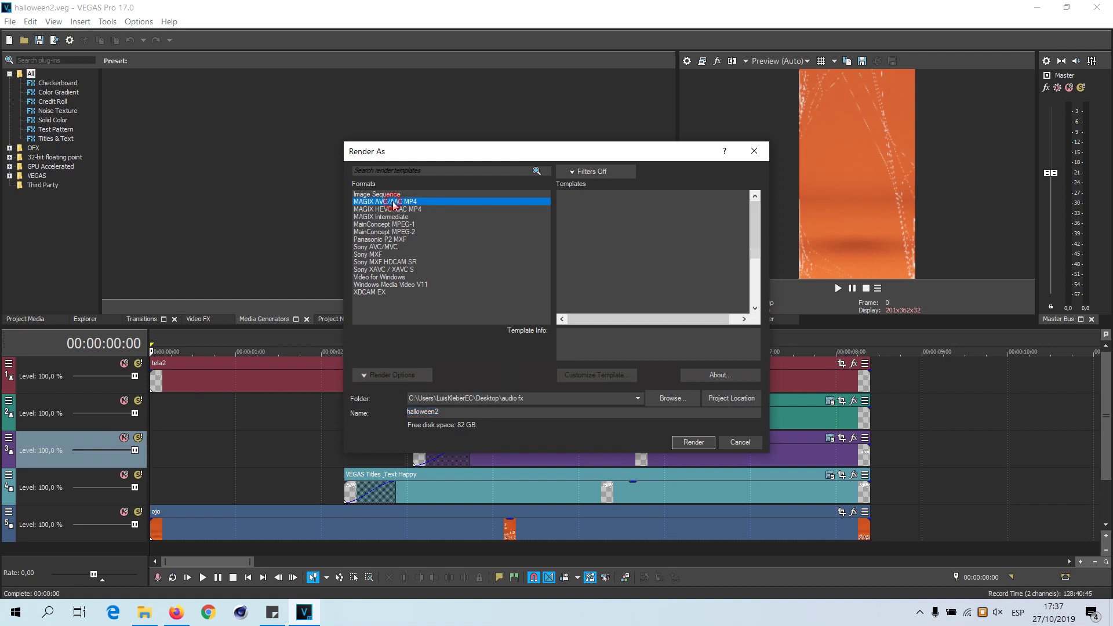
{"action": "scroll", "coordinate": [640, 243], "scroll_direction": "down", "scroll_amount": 1}
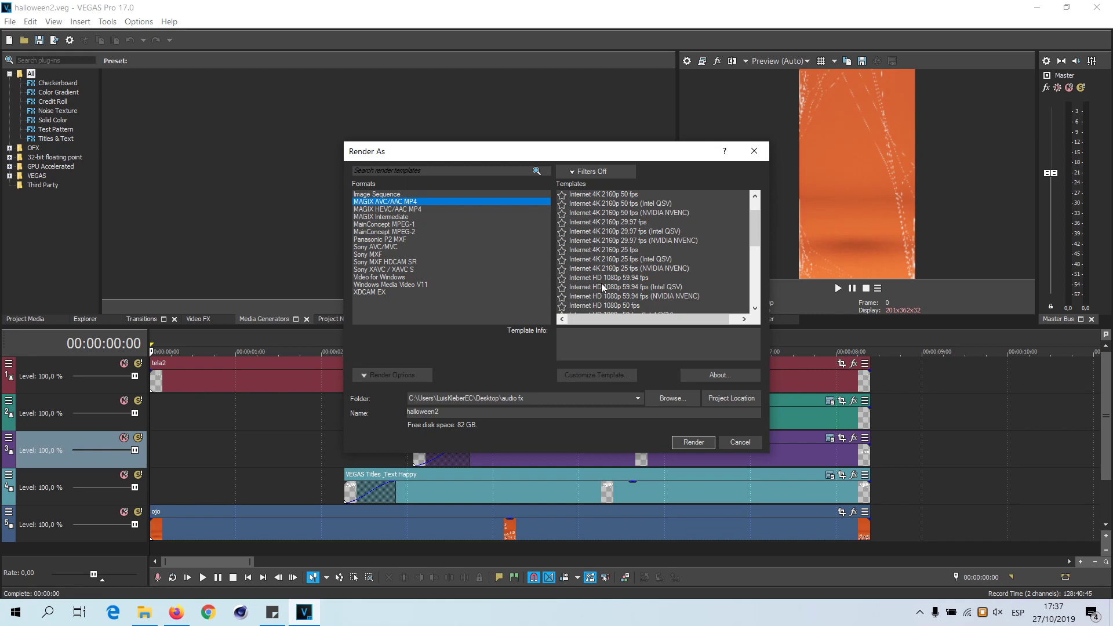
{"action": "scroll", "coordinate": [644, 292], "scroll_direction": "down", "scroll_amount": 1}
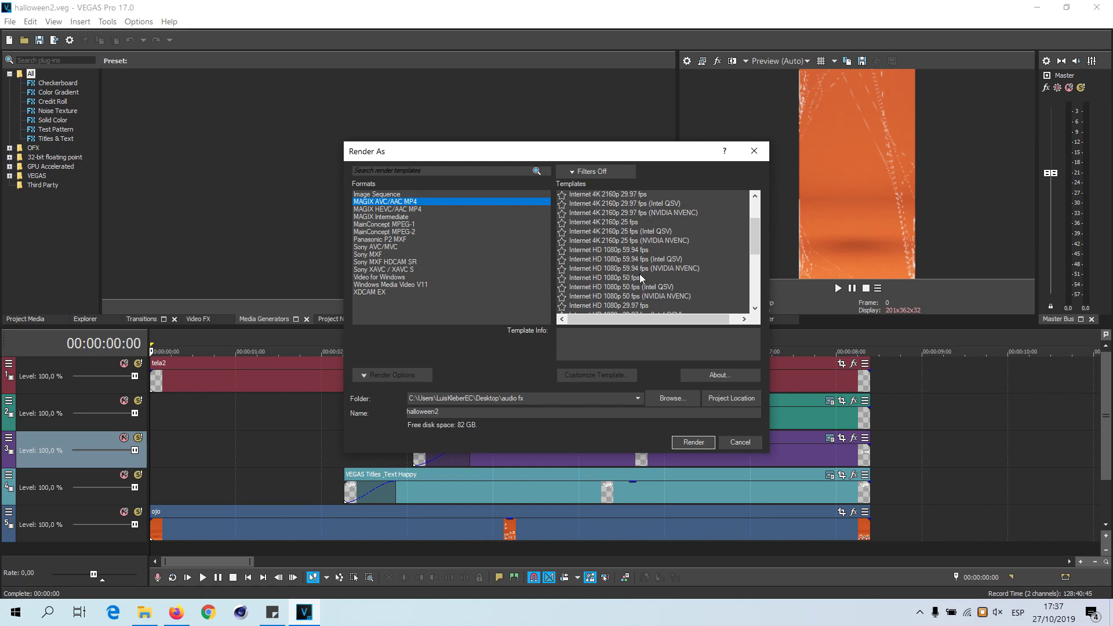
{"action": "scroll", "coordinate": [650, 278], "scroll_direction": "down", "scroll_amount": 2}
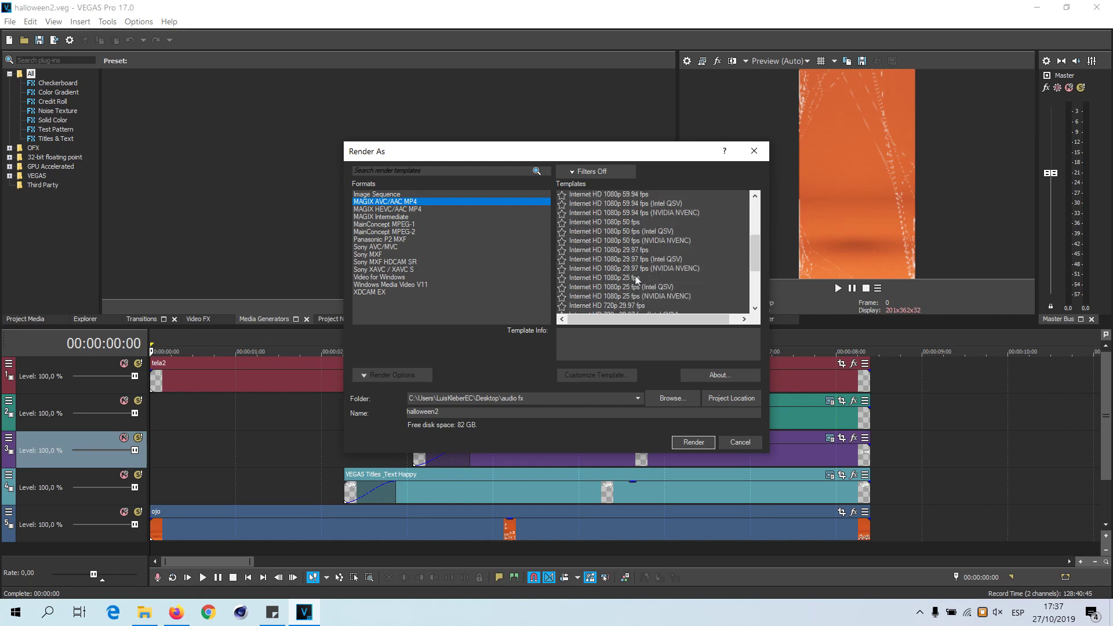
{"action": "left_click", "coordinate": [630, 252]}
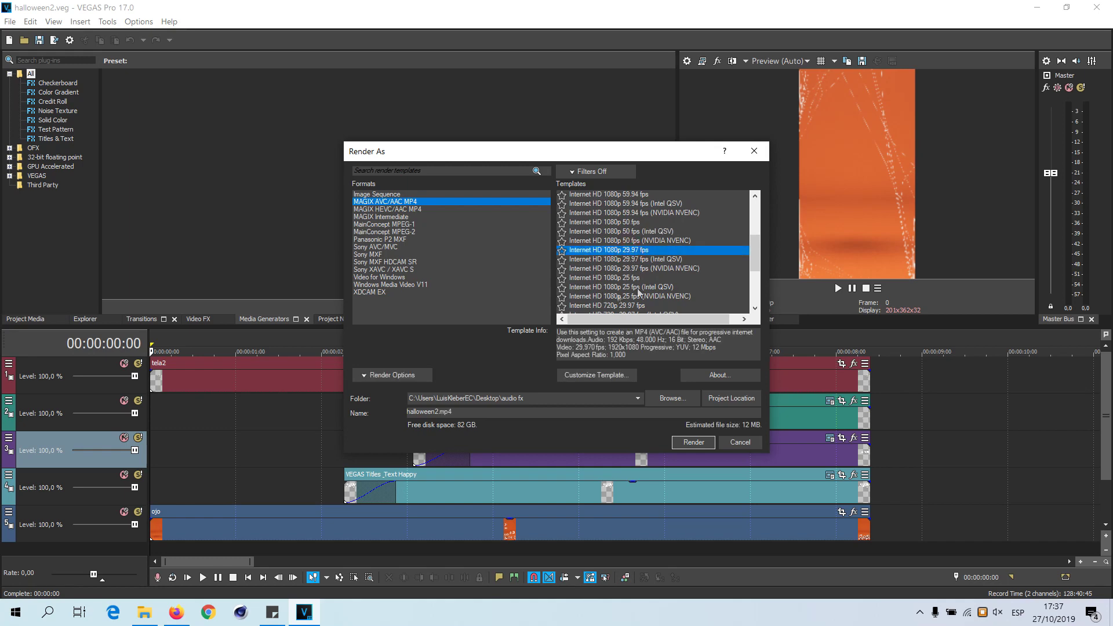
Customize the render template with a custom frame size of 1080 width by 1920 height.
{"action": "left_click", "coordinate": [602, 376]}
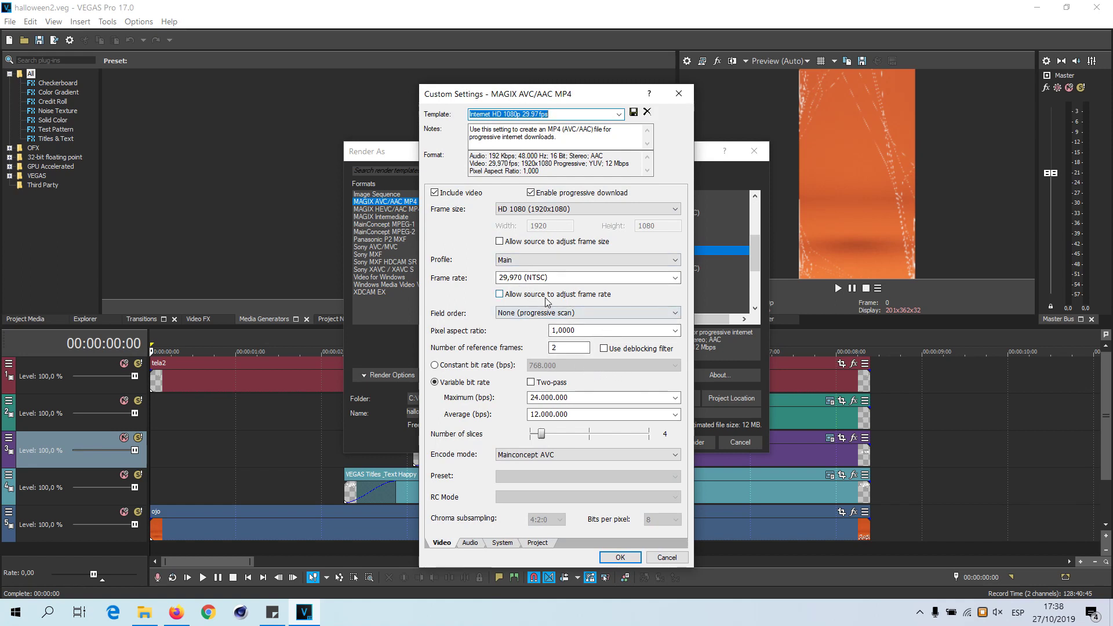
{"action": "left_click", "coordinate": [560, 210]}
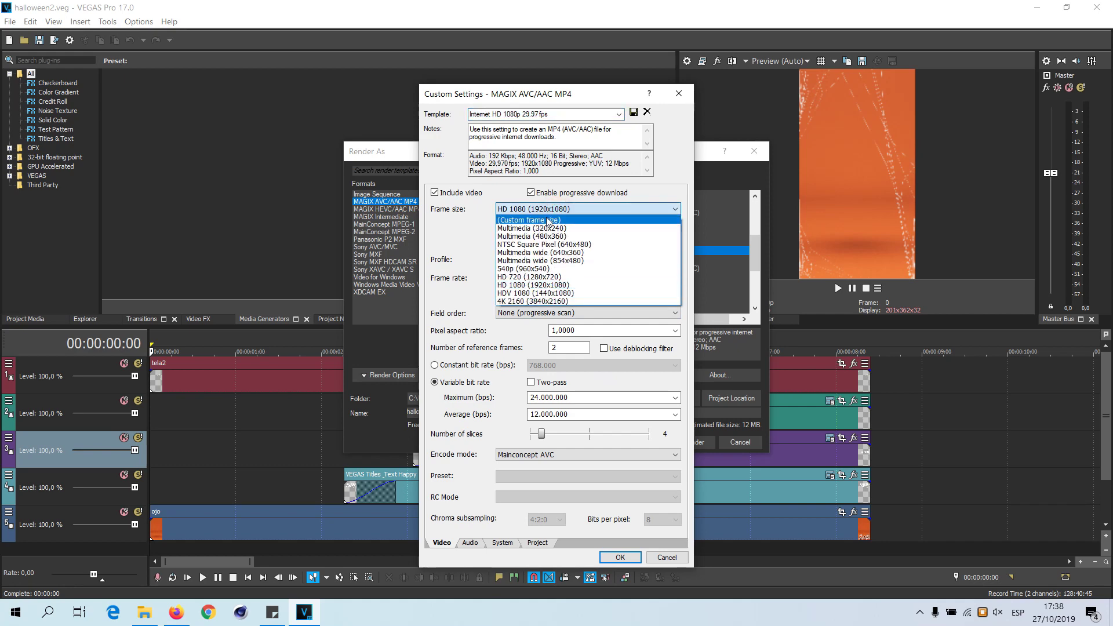
{"action": "left_click", "coordinate": [548, 220]}
{"action": "left_click_drag", "start_coordinate": [567, 226], "coordinate": [510, 225]}
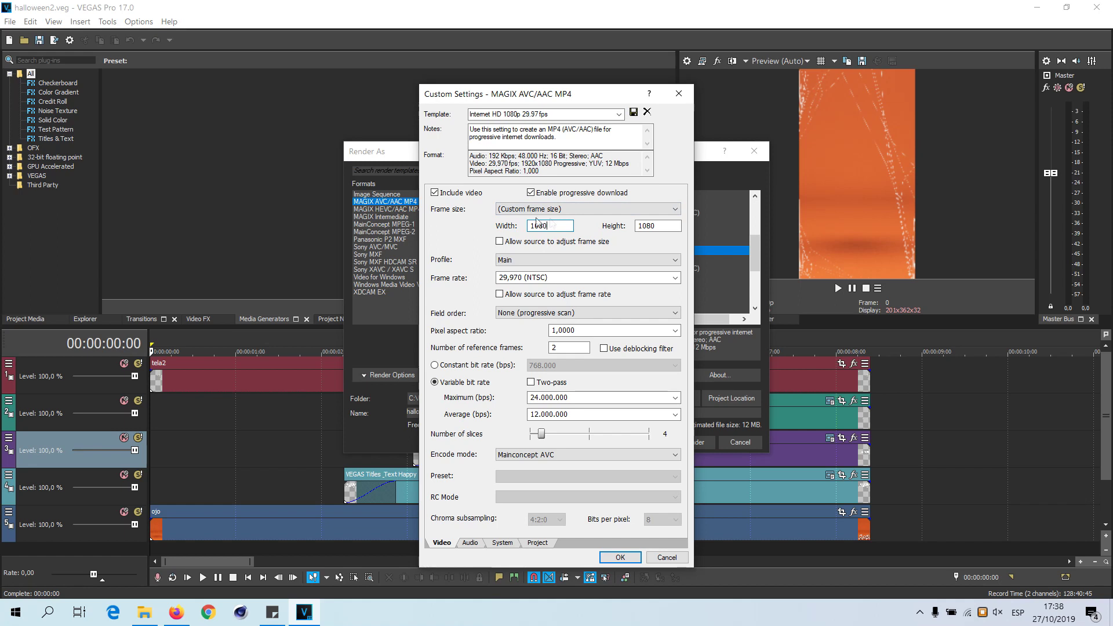
{"action": "left_click_drag", "start_coordinate": [666, 225], "coordinate": [612, 228]}
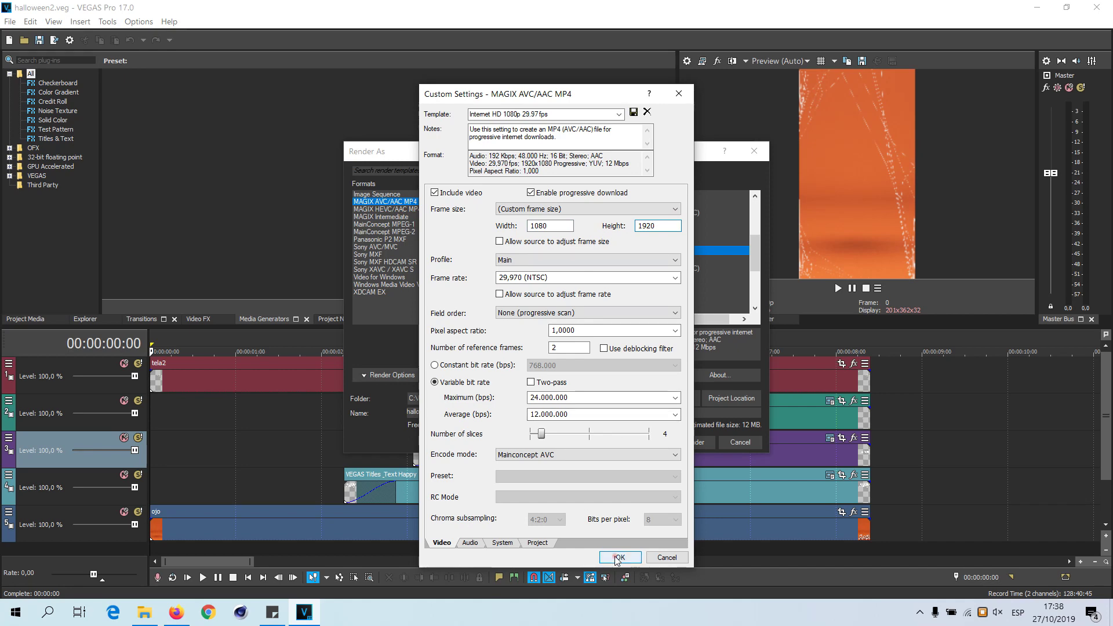
{"action": "left_click", "coordinate": [618, 558]}
{"action": "left_click", "coordinate": [408, 374]}
{"action": "left_click", "coordinate": [408, 374]}
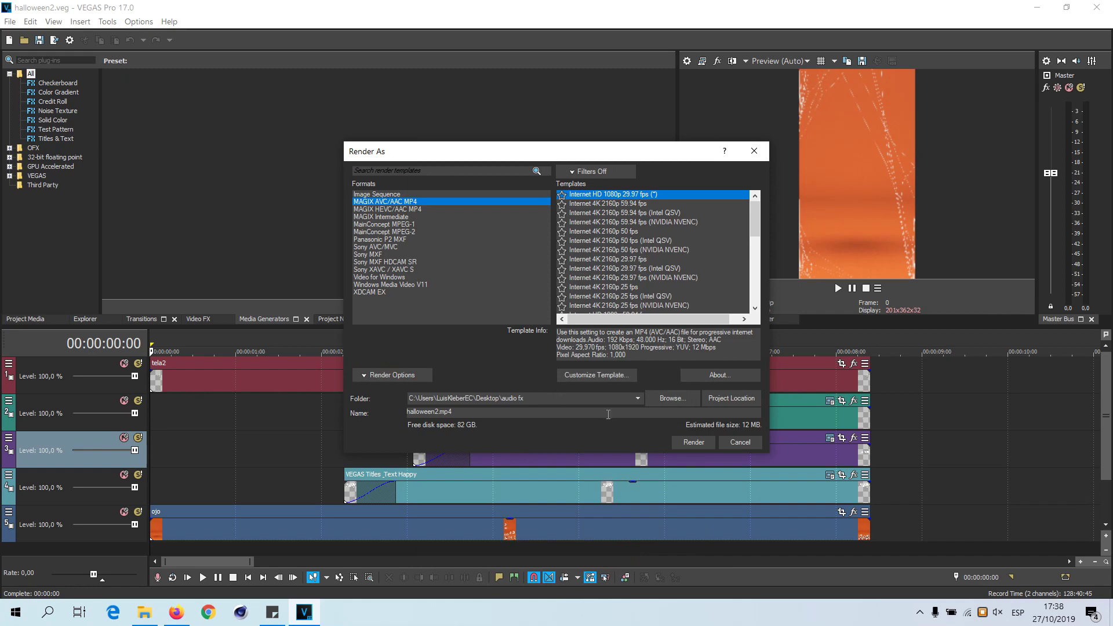
Set the render destination to the PROYECTOS VEGAS folder with the file name halloween2.mp4.
{"action": "left_click", "coordinate": [672, 398]}
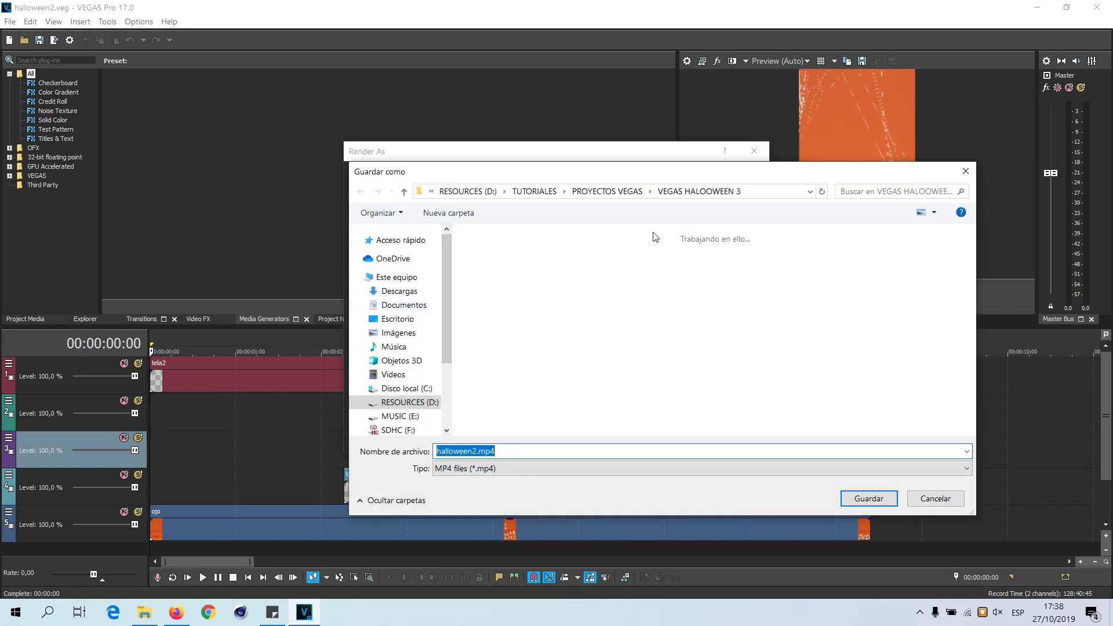
{"action": "left_click", "coordinate": [615, 192]}
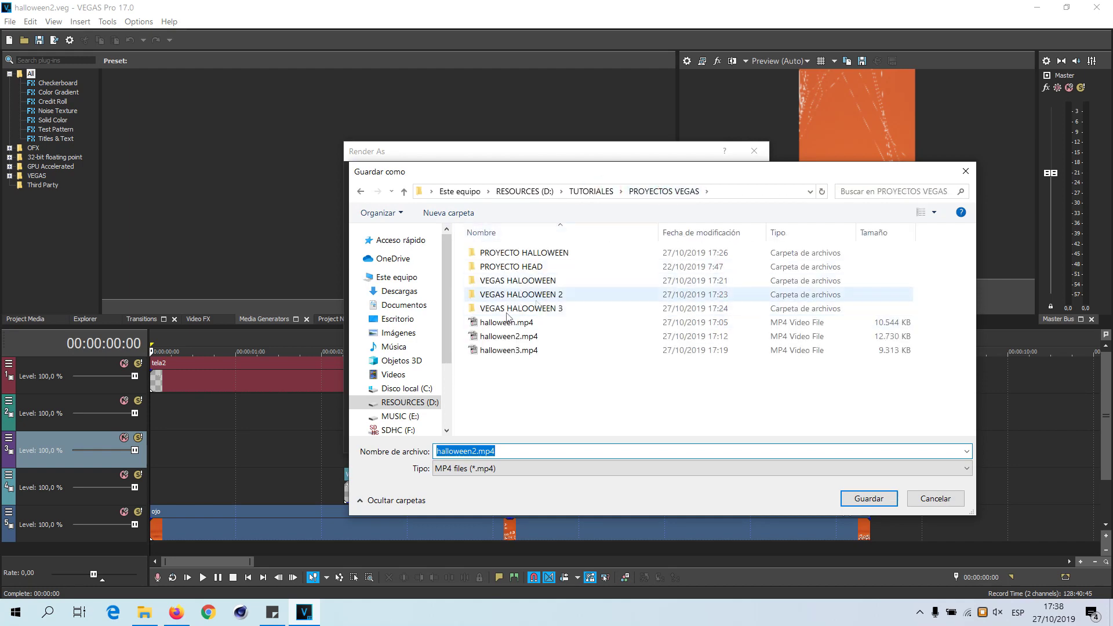
{"action": "left_click", "coordinate": [868, 499]}
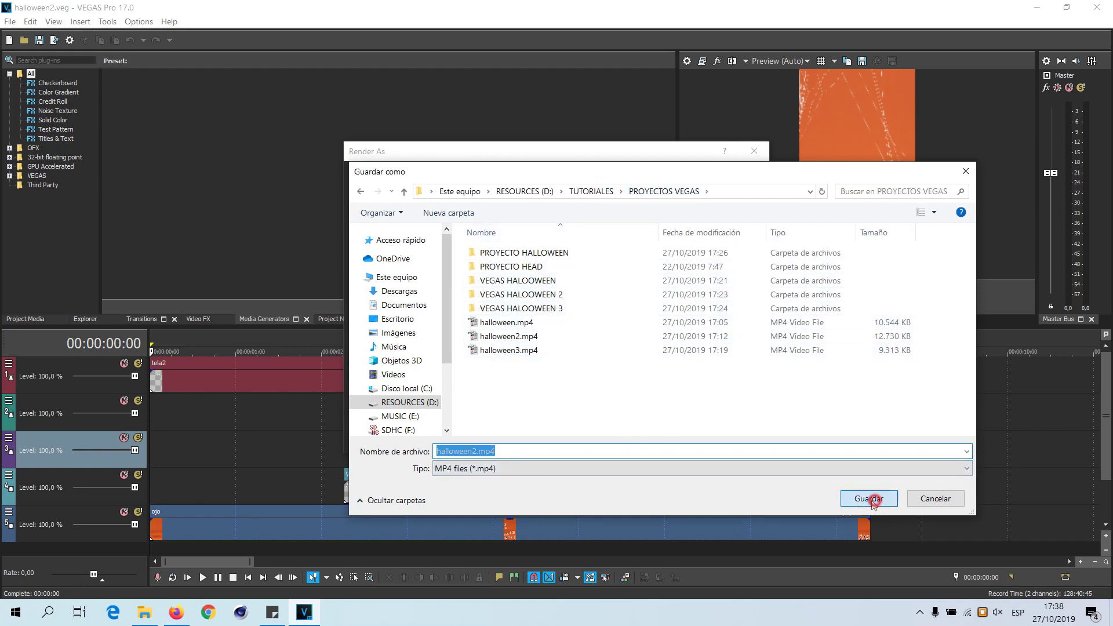
{"action": "left_click", "coordinate": [582, 310]}
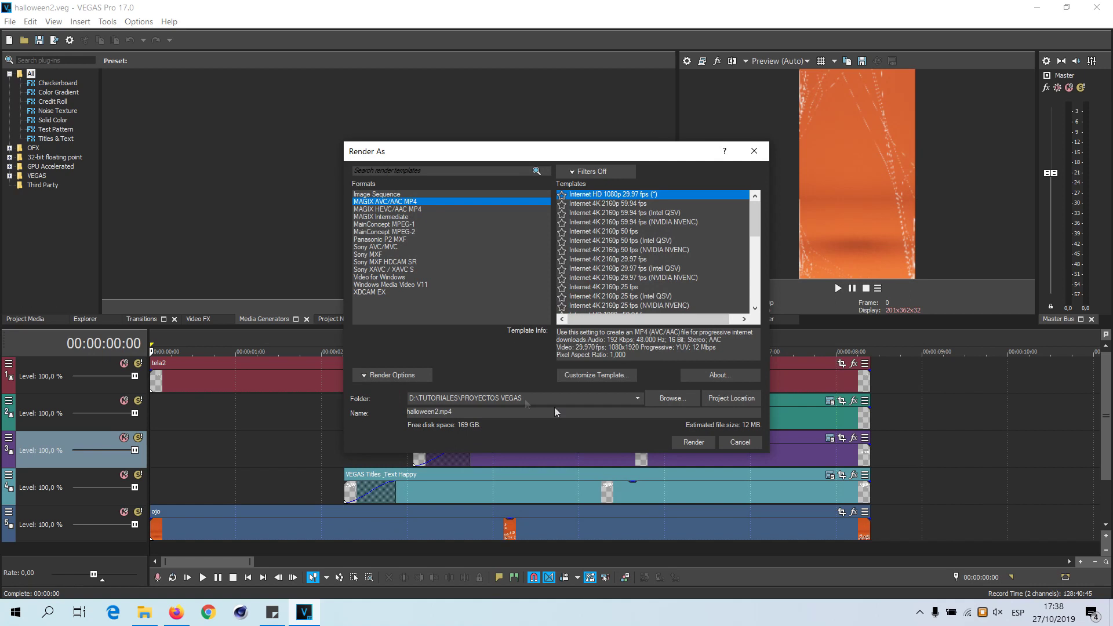
Render the project, overwriting the existing halloween2.mp4, and open the rendered video for playback.
{"action": "left_click", "coordinate": [692, 441]}
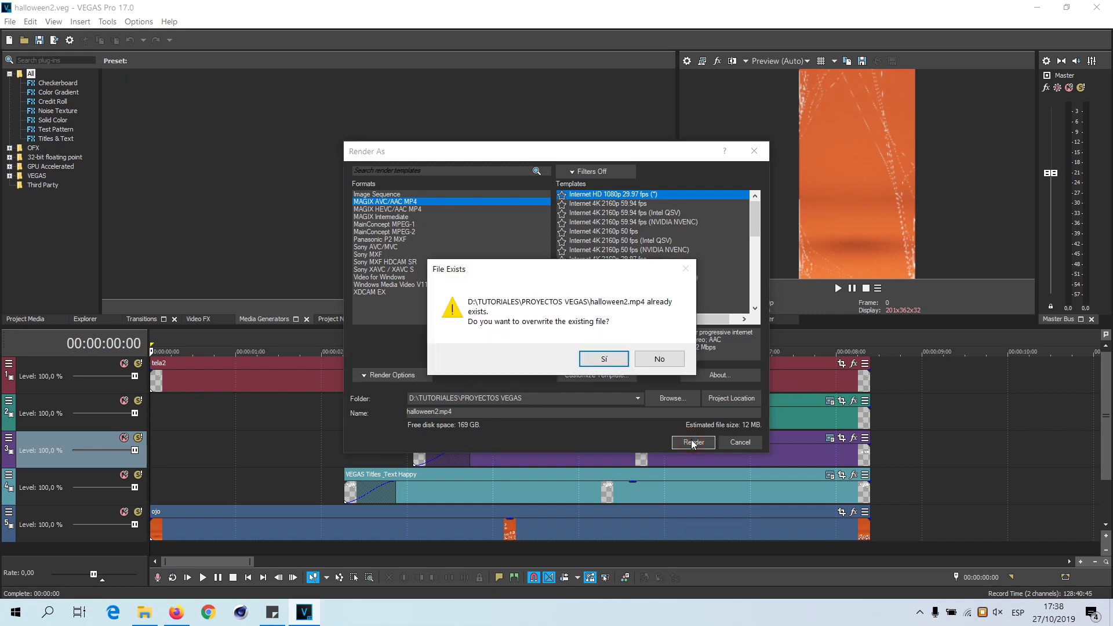
{"action": "left_click", "coordinate": [610, 366]}
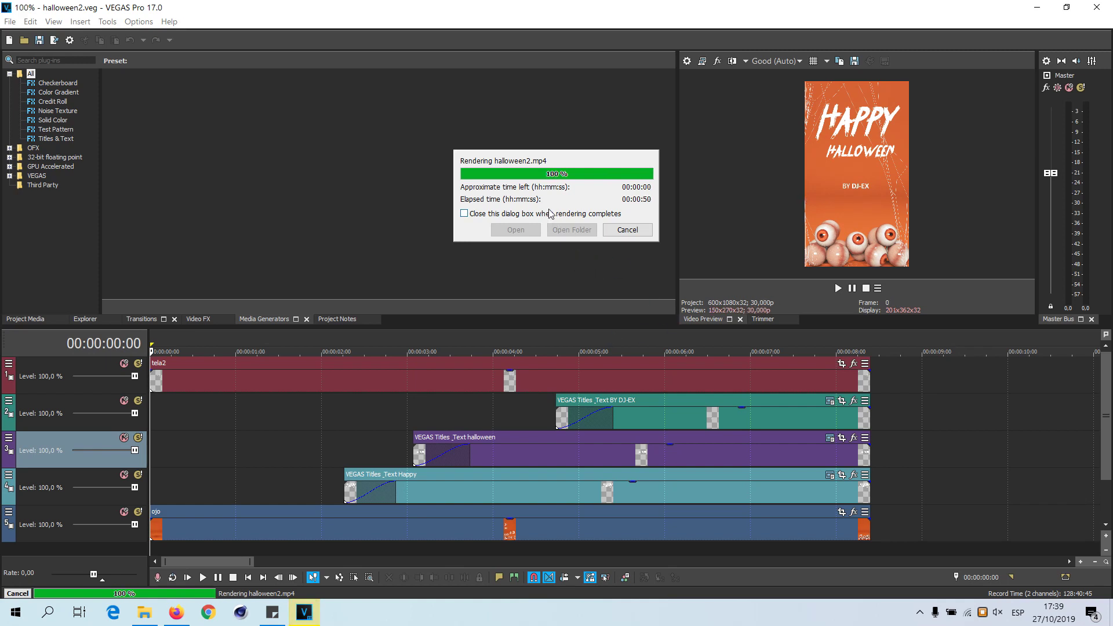
{"action": "left_click", "coordinate": [498, 228]}
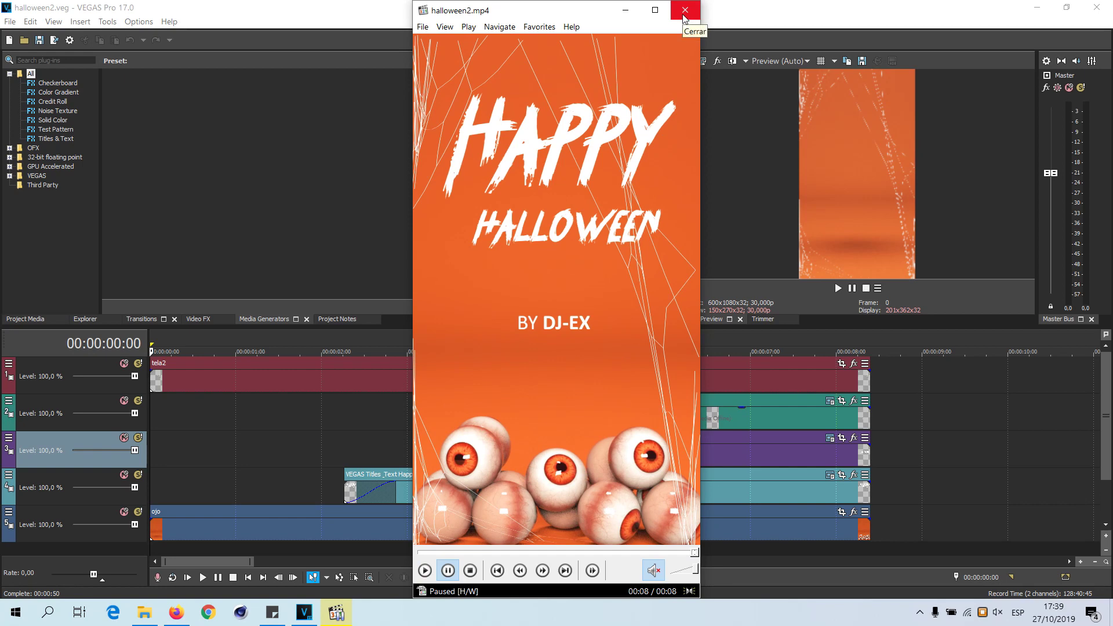
{"action": "left_click", "coordinate": [918, 614]}
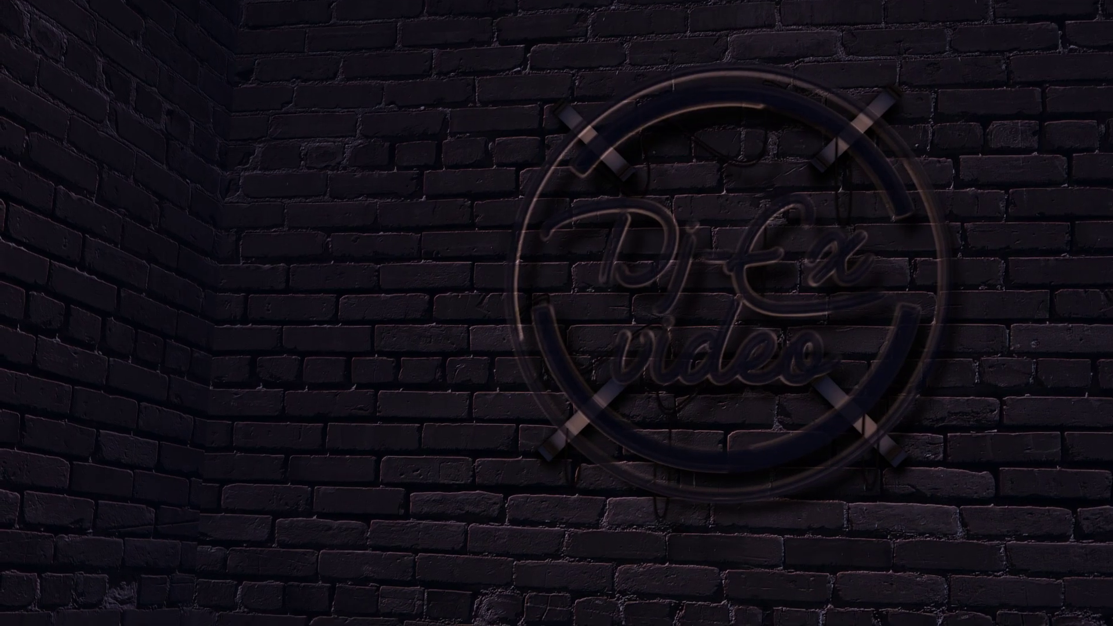